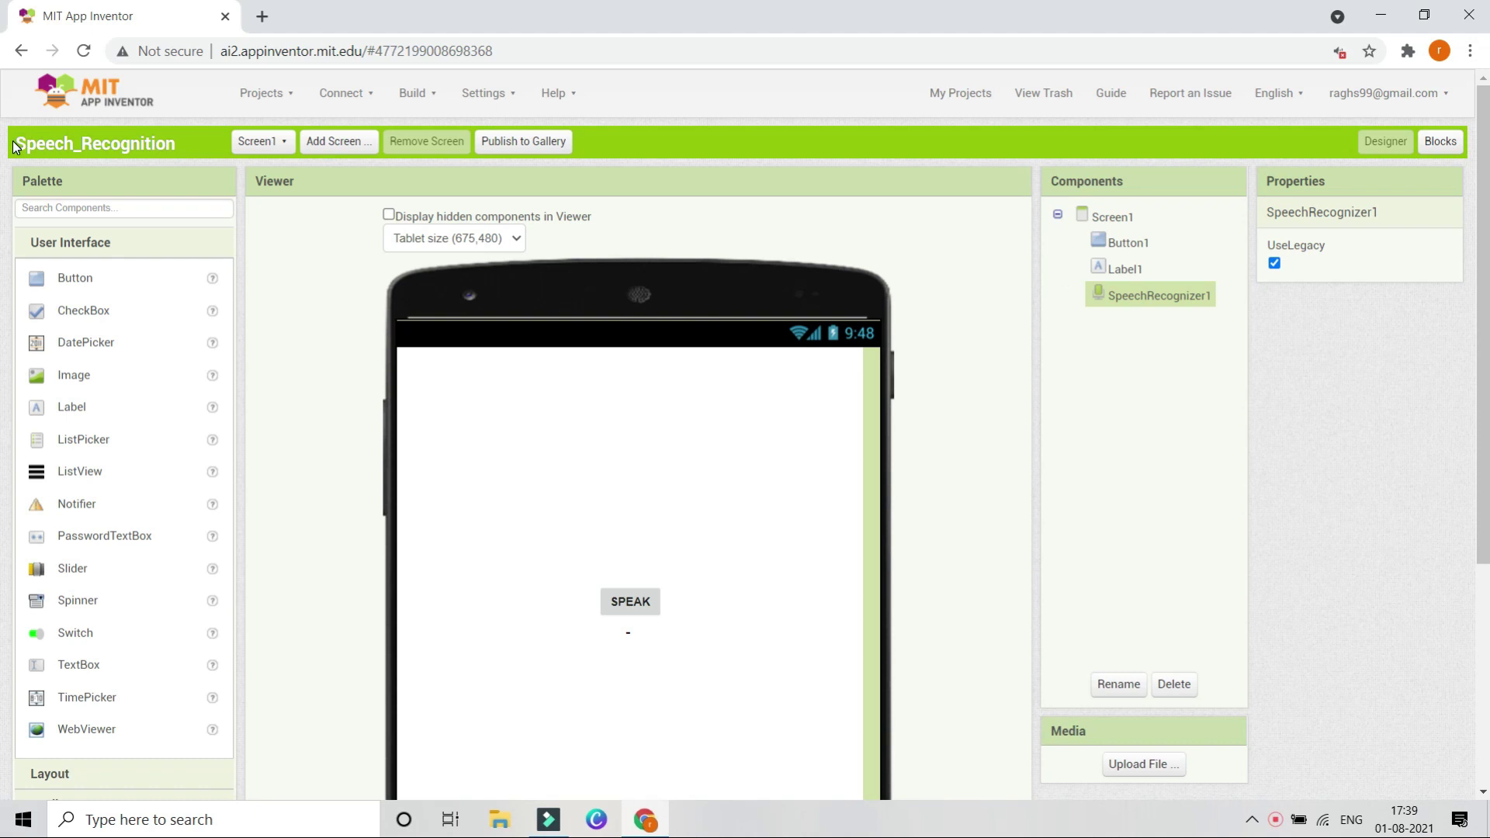
# - Inspect the SPEAK button, the label below it, and the speech recognizer in the Designer
pyautogui.moveTo(17, 142); pyautogui.dragTo(177, 144)
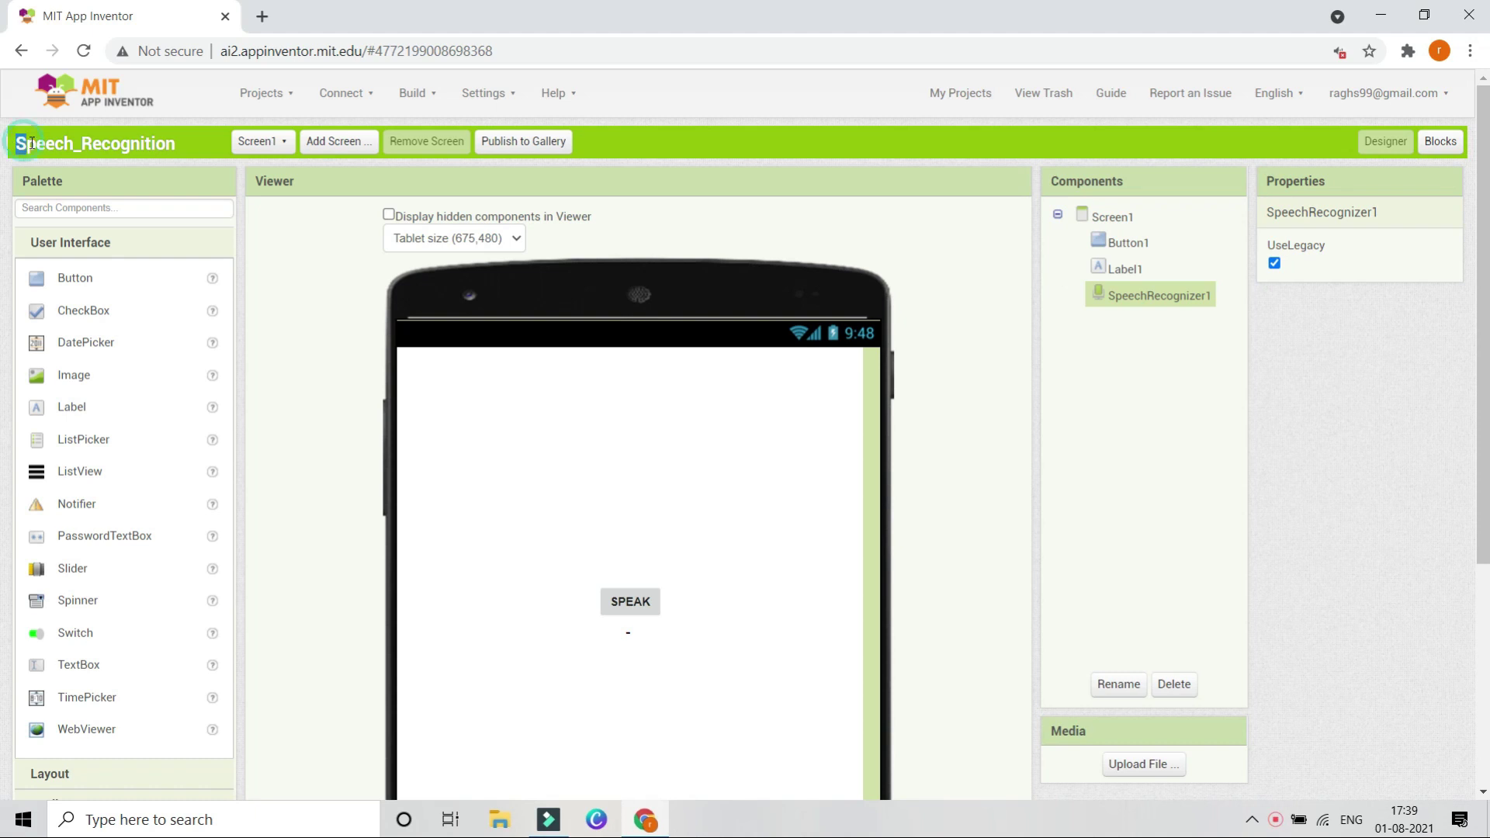
pyautogui.click(301, 282)
pyautogui.scroll(-1, 361, 446)
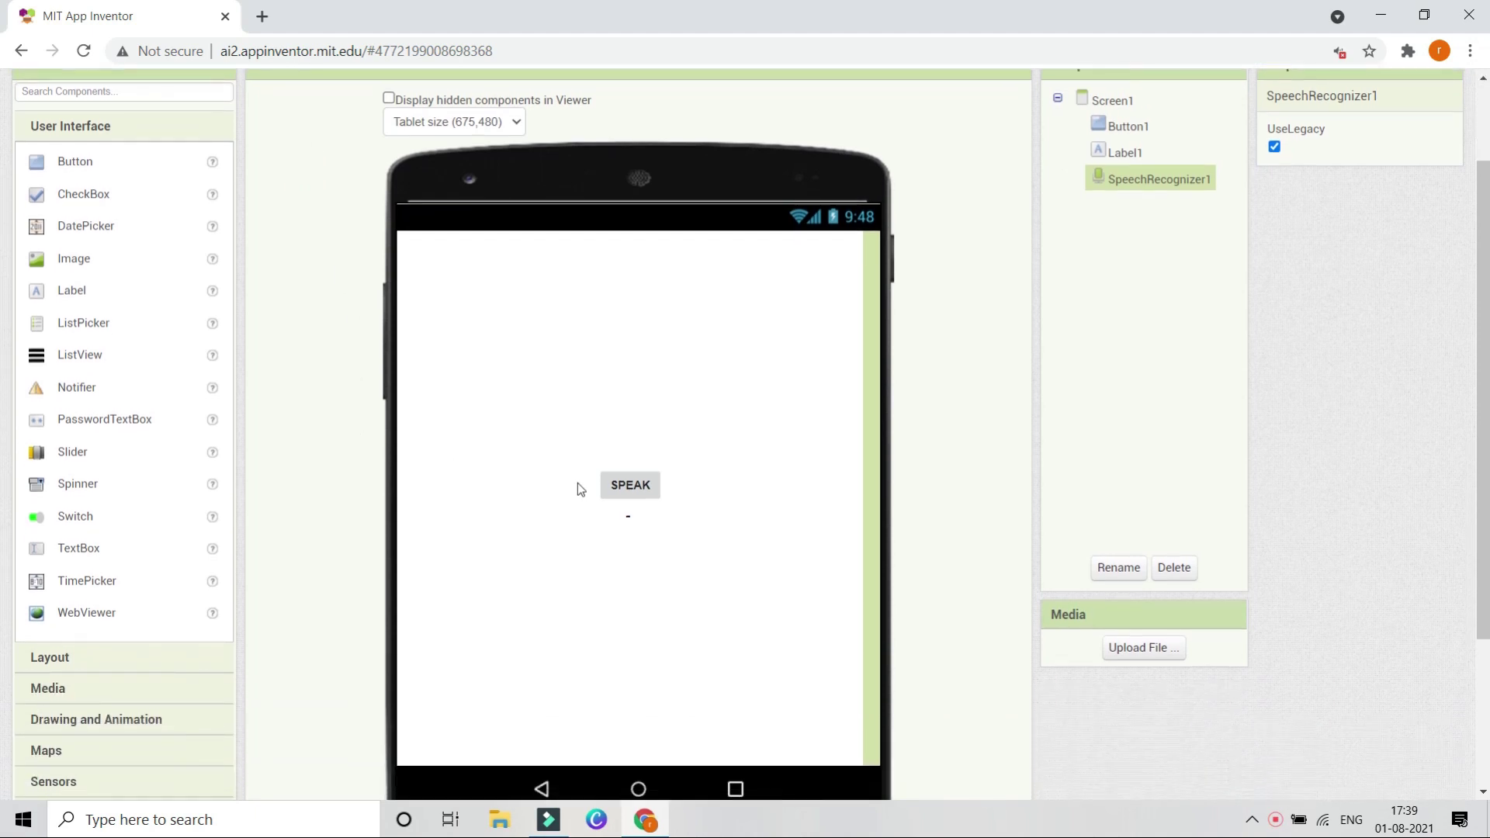
pyautogui.click(635, 484)
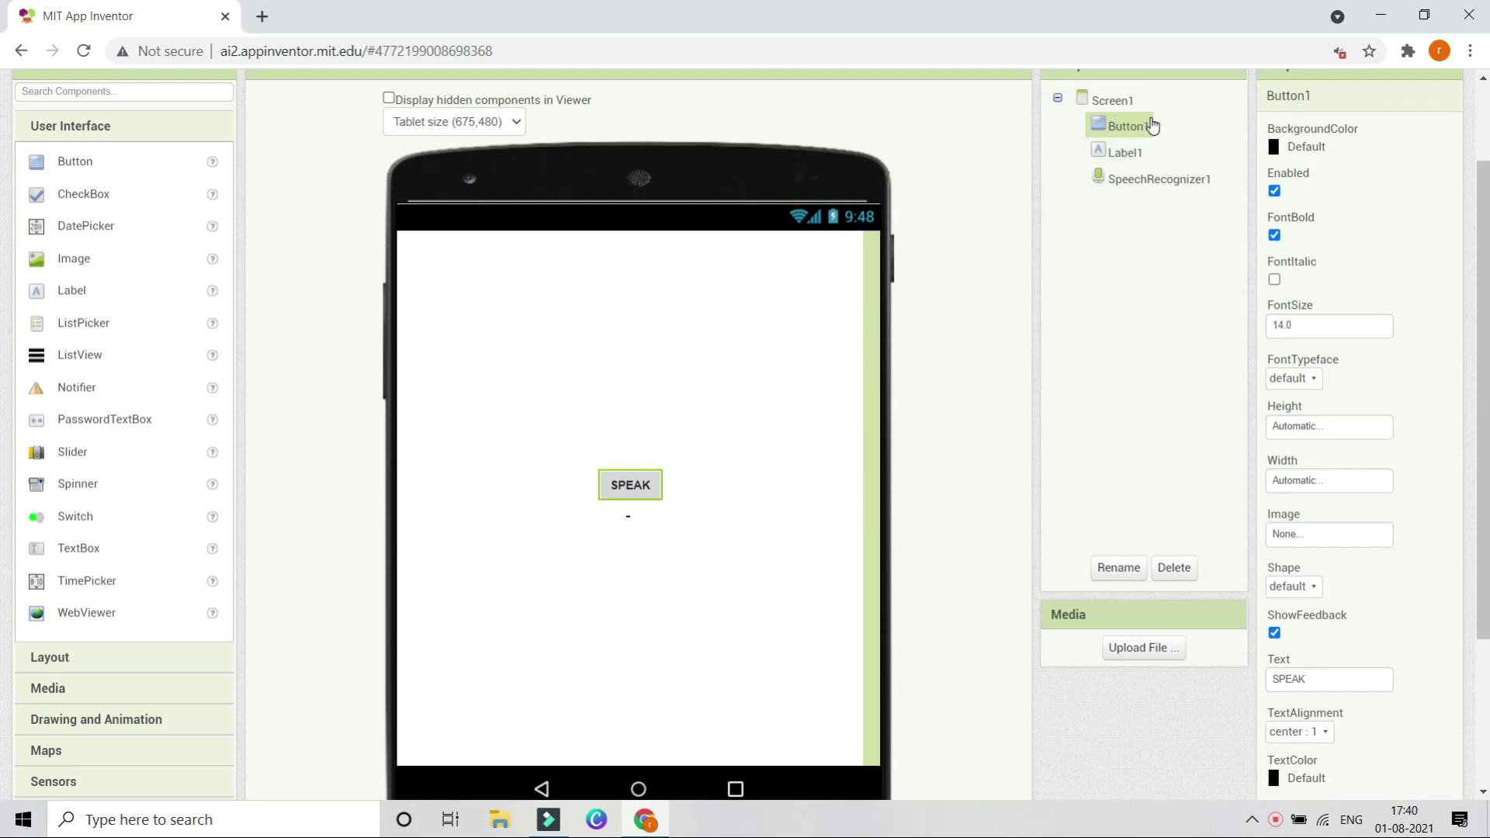
pyautogui.click(631, 517)
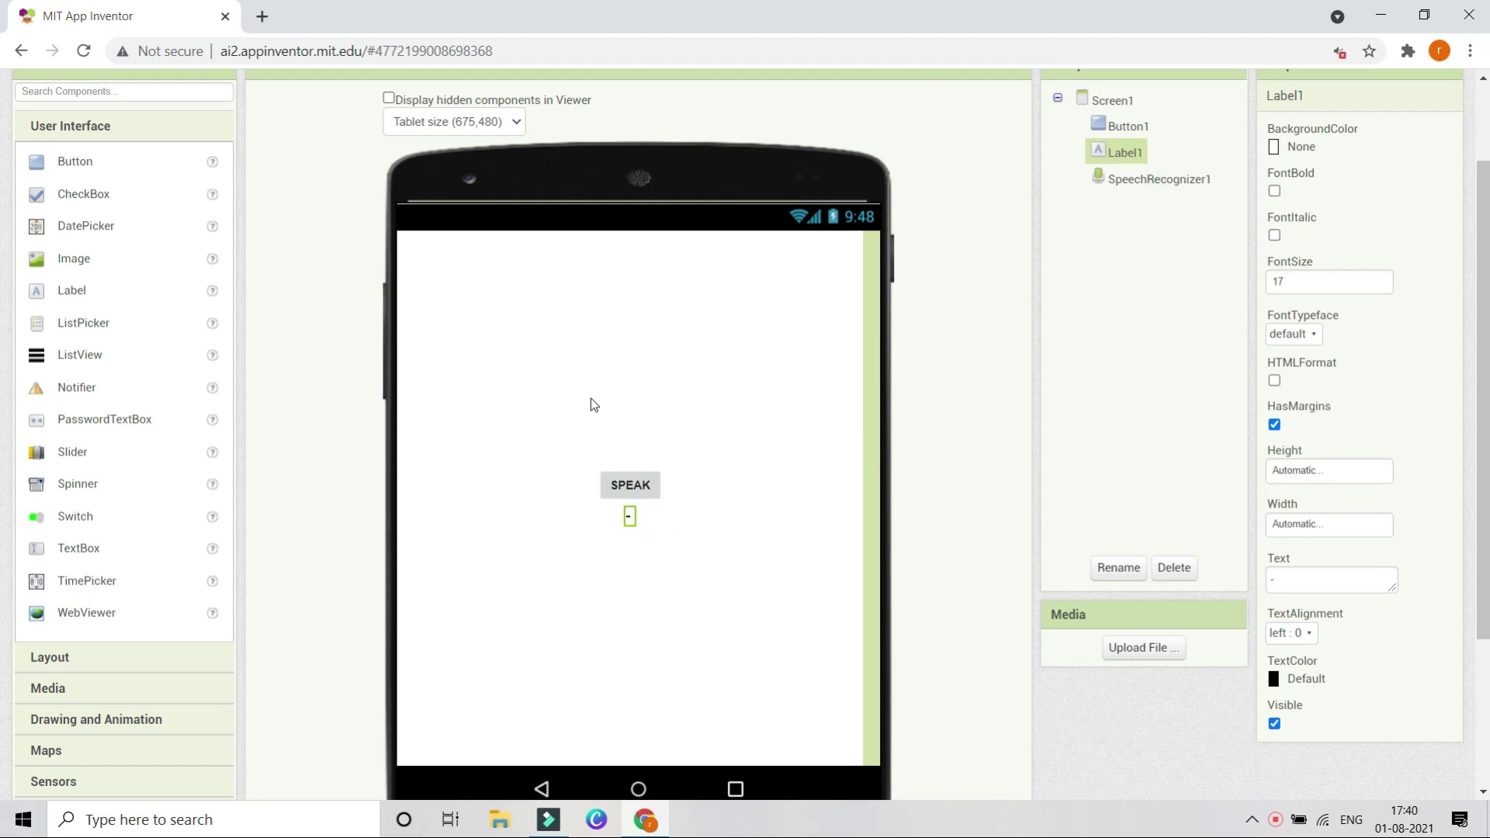
pyautogui.scroll(-1, 589, 398)
pyautogui.scroll(1, 590, 399)
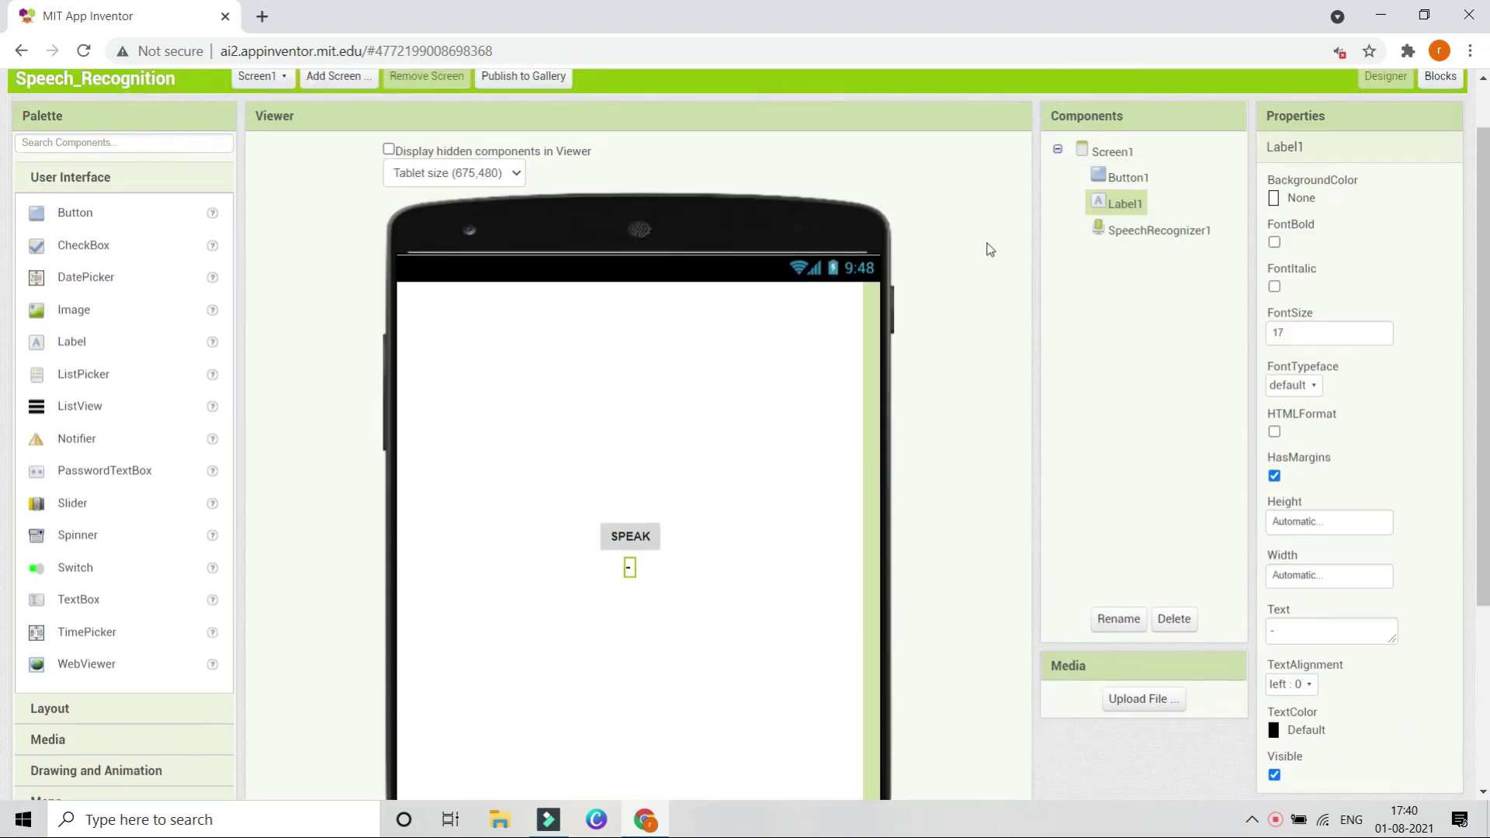
pyautogui.click(1159, 232)
pyautogui.scroll(1, 1160, 232)
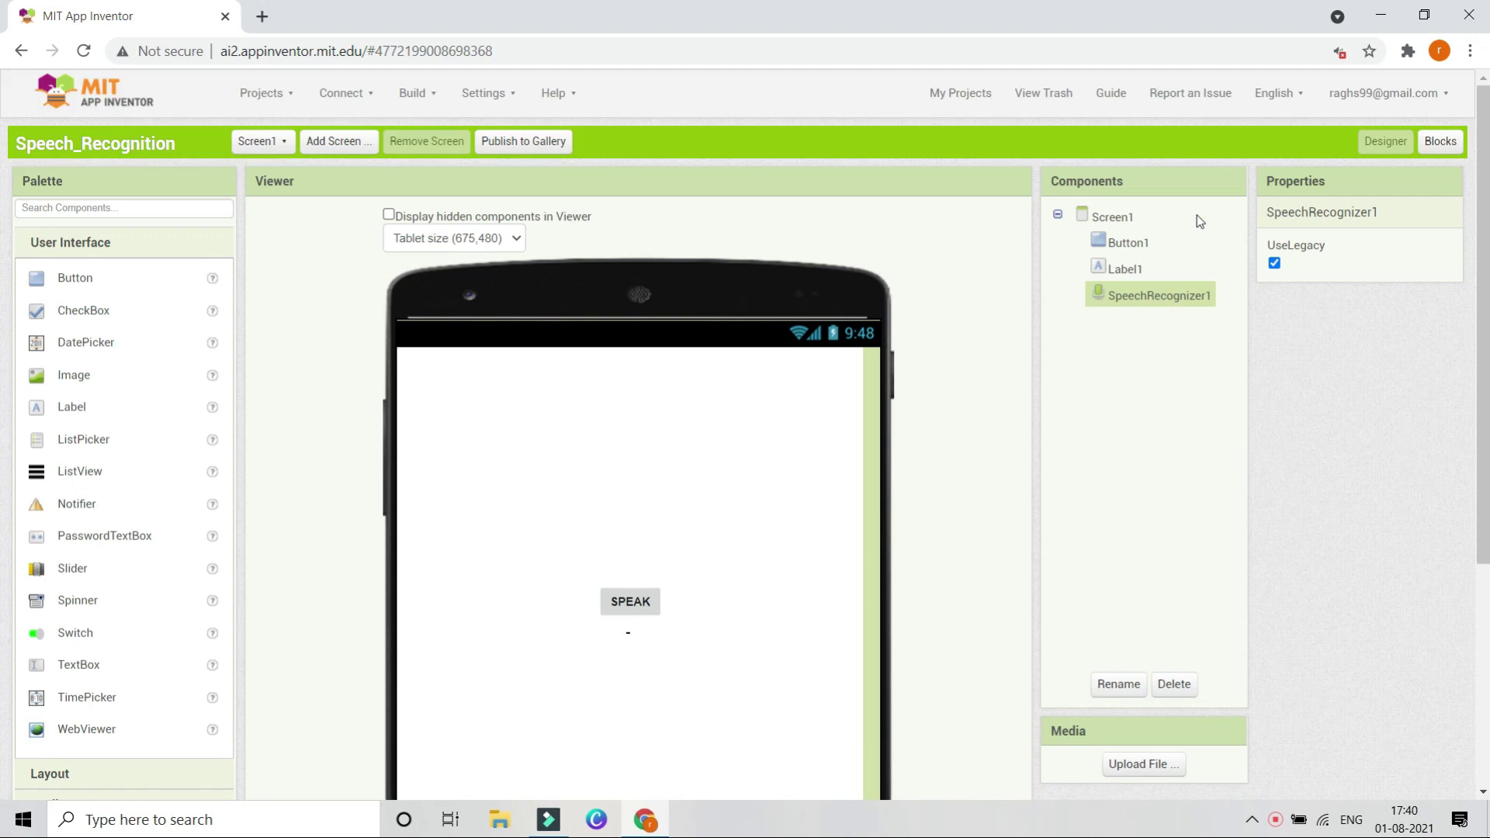
# - In the Blocks editor, point out the Button1.Click, GetText and AfterGettingText blocks
pyautogui.click(1440, 141)
pyautogui.click(560, 285)
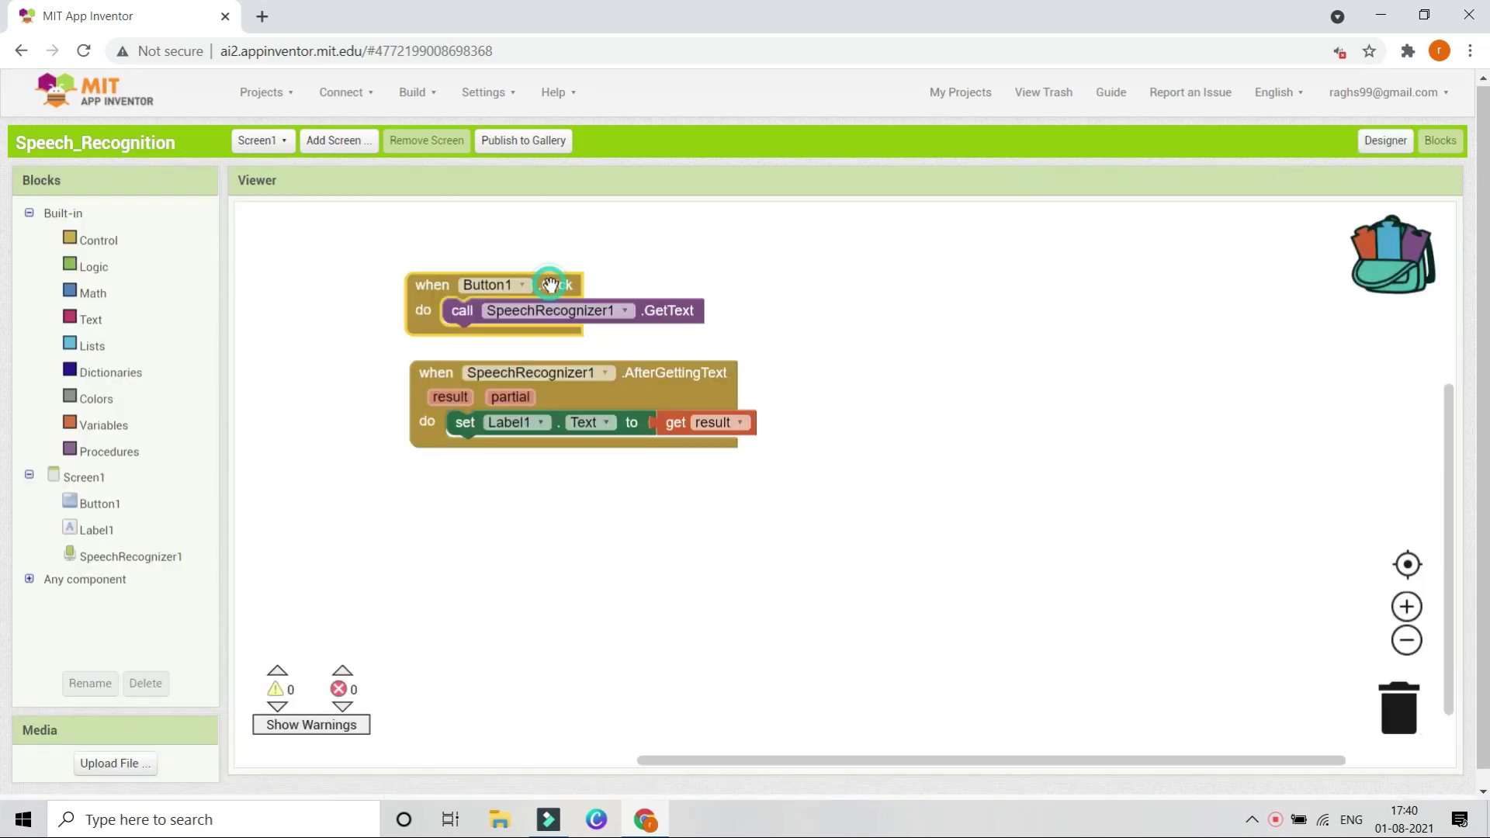
pyautogui.click(467, 312)
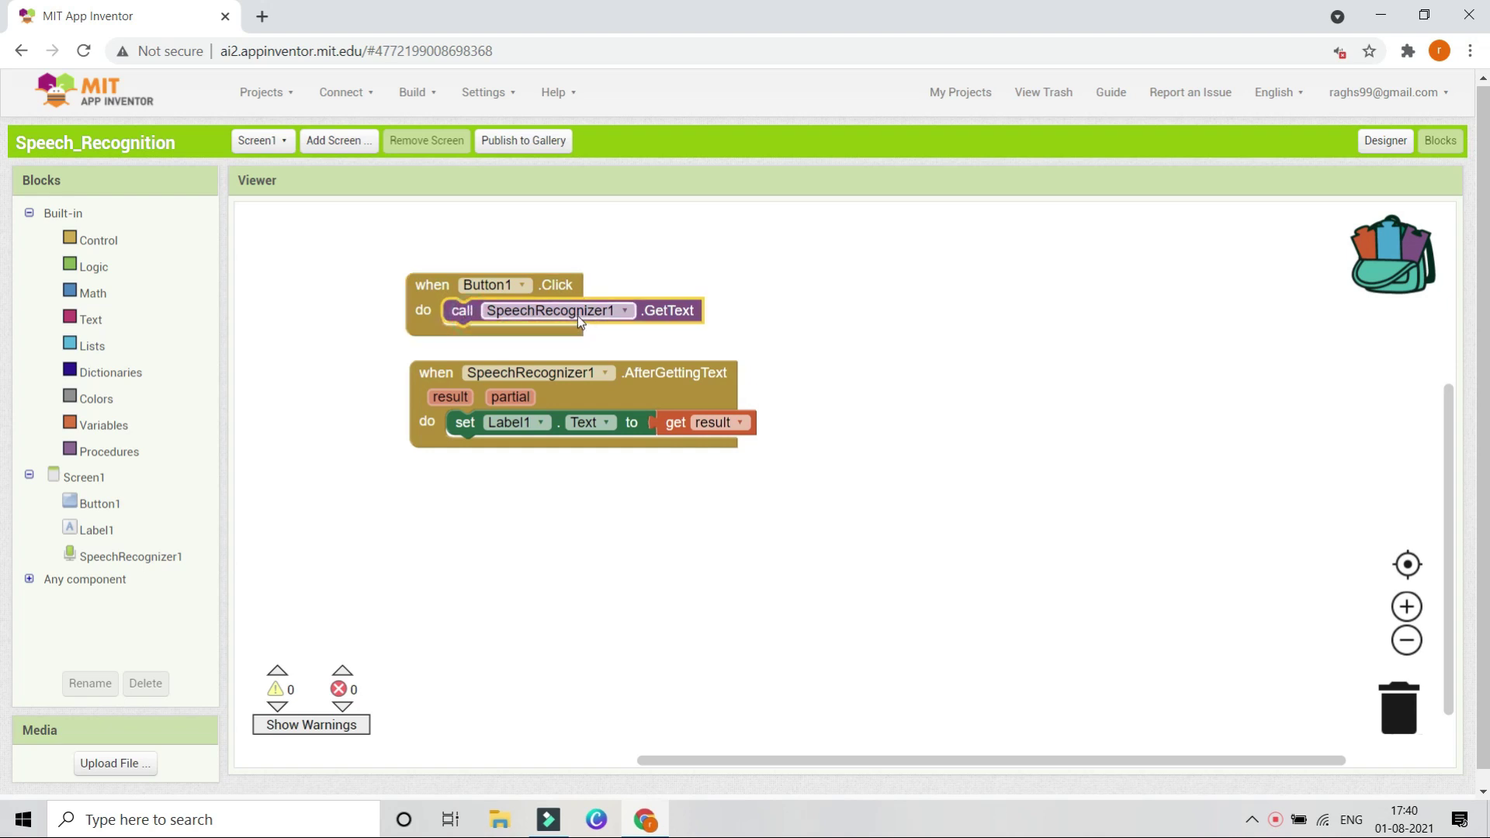
pyautogui.click(646, 376)
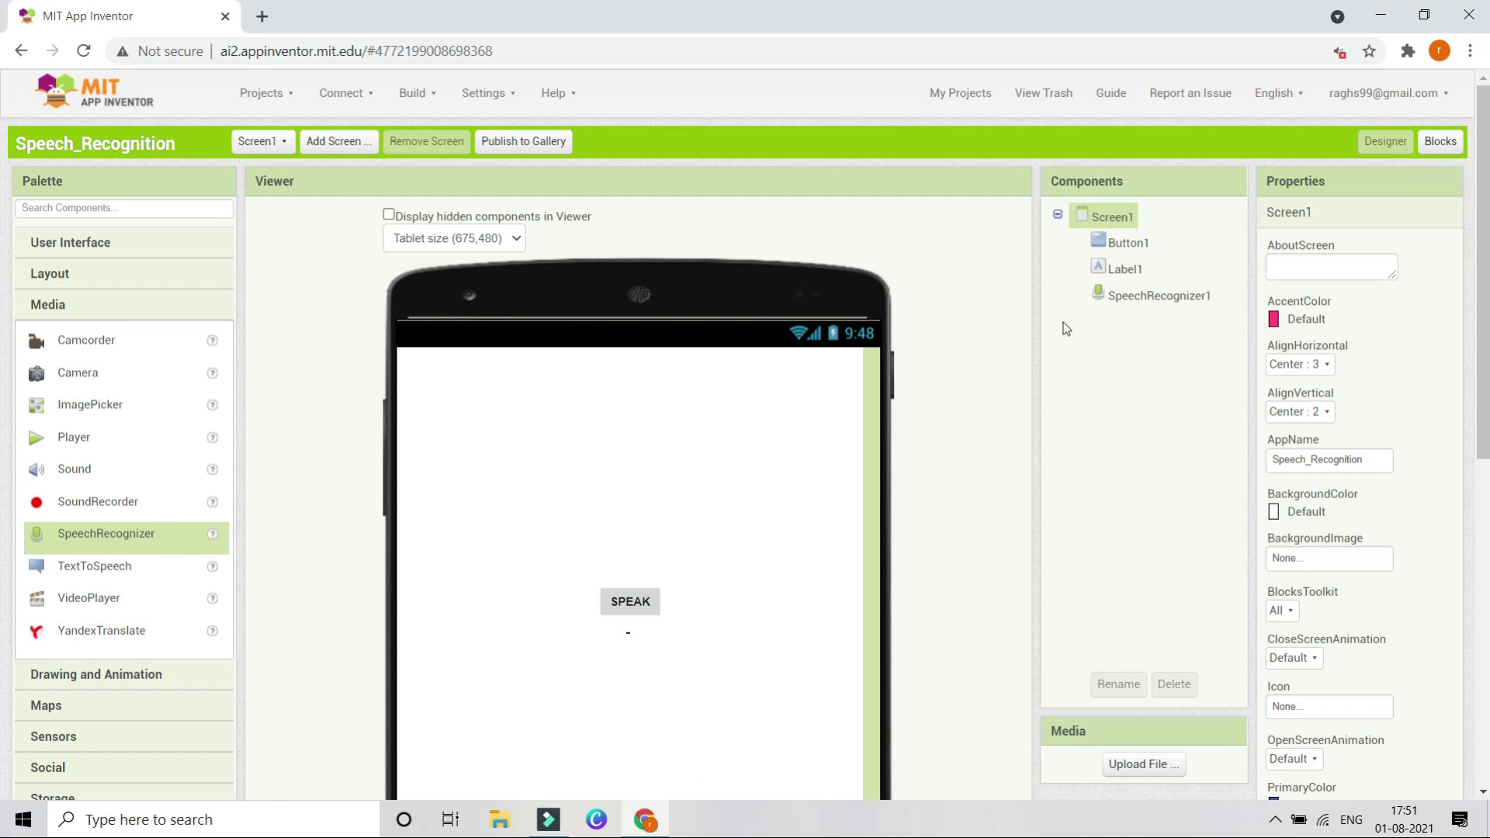
# - Show SpeechRecognizer1's properties and toggle its UseLegacy checkbox
pyautogui.click(1121, 301)
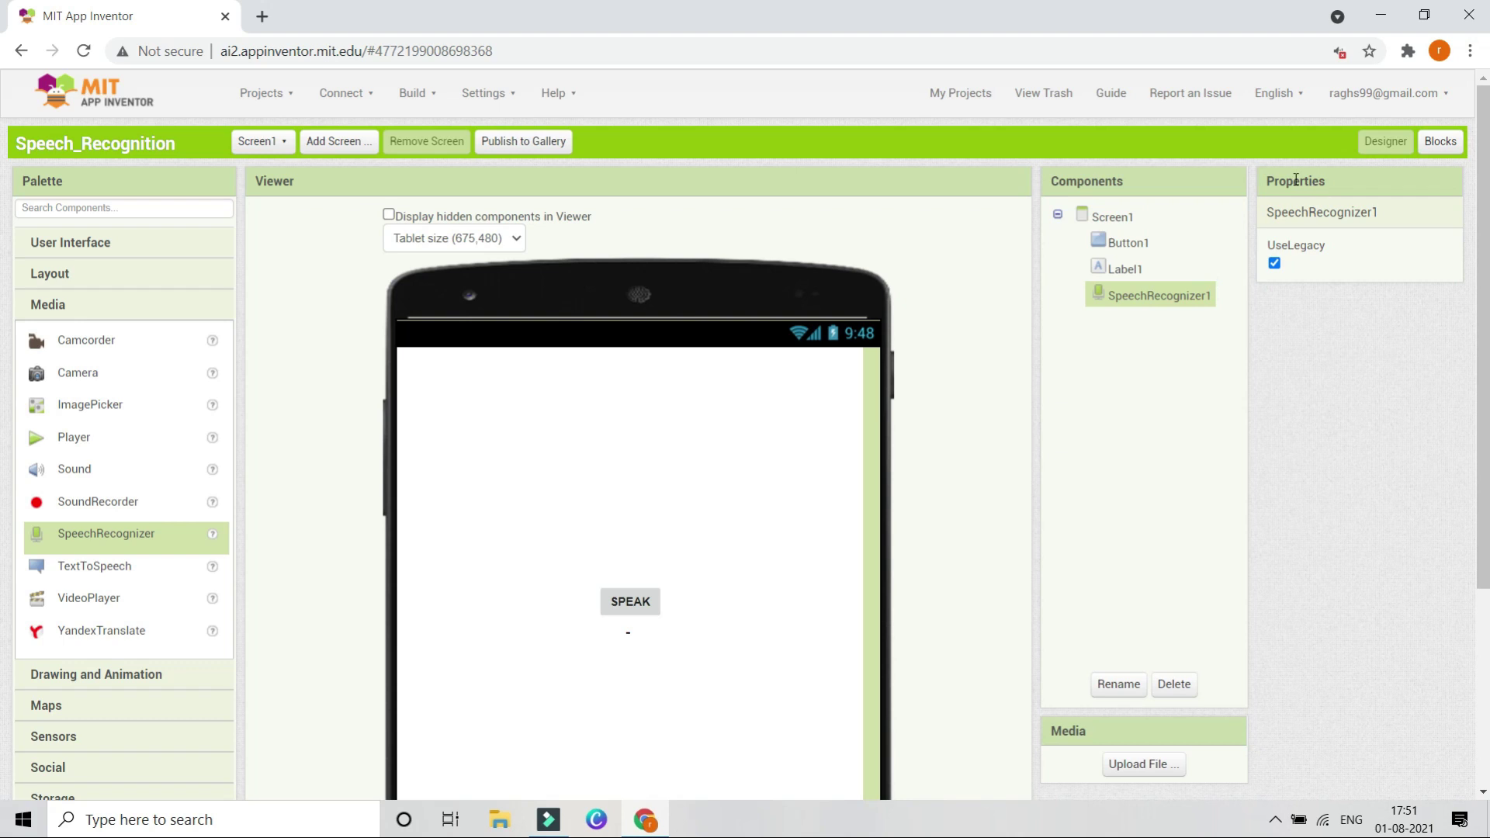
pyautogui.moveTo(1263, 180); pyautogui.dragTo(1341, 207)
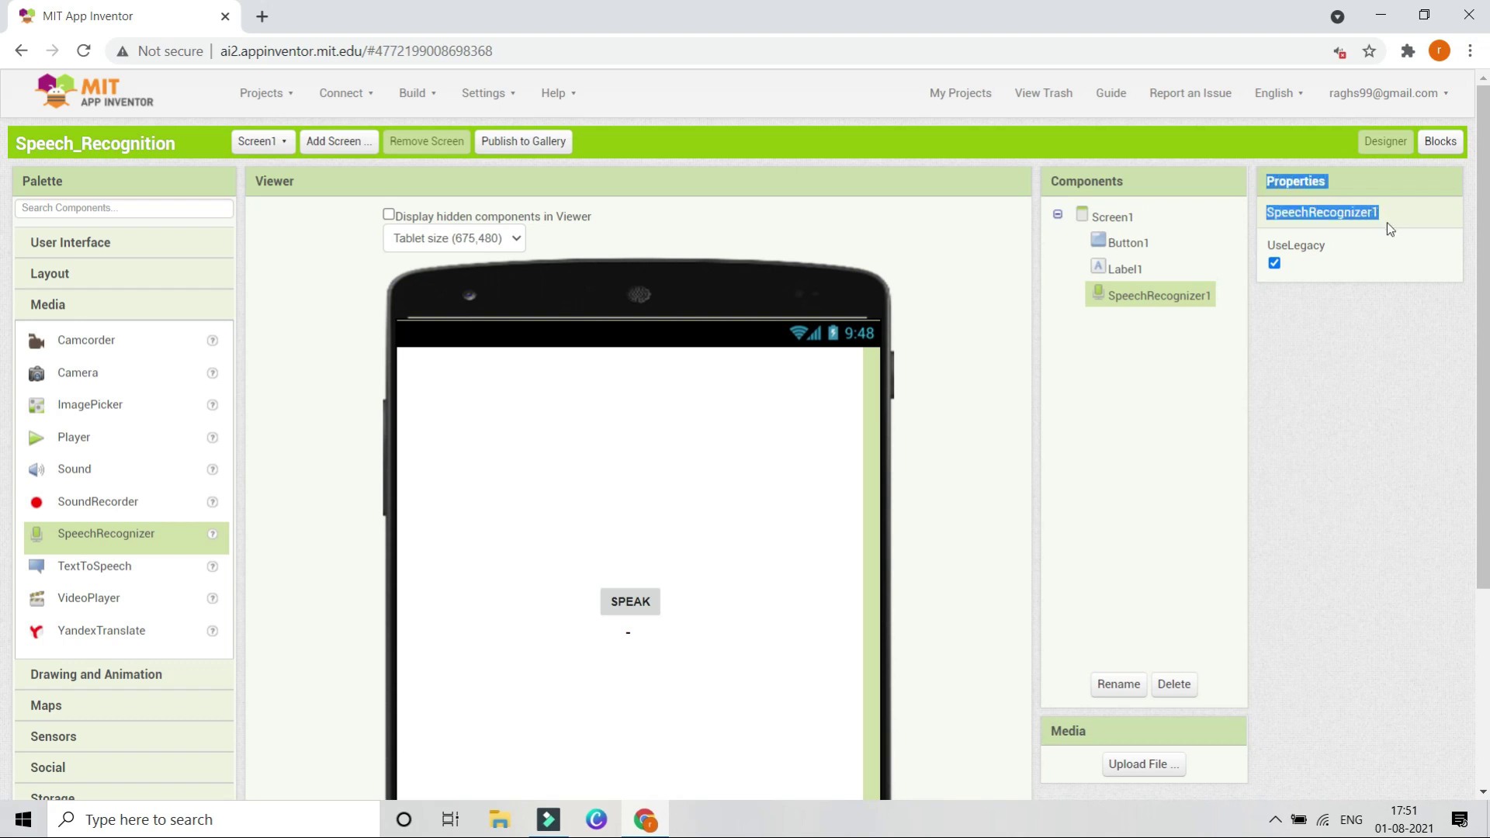
pyautogui.click(1300, 214)
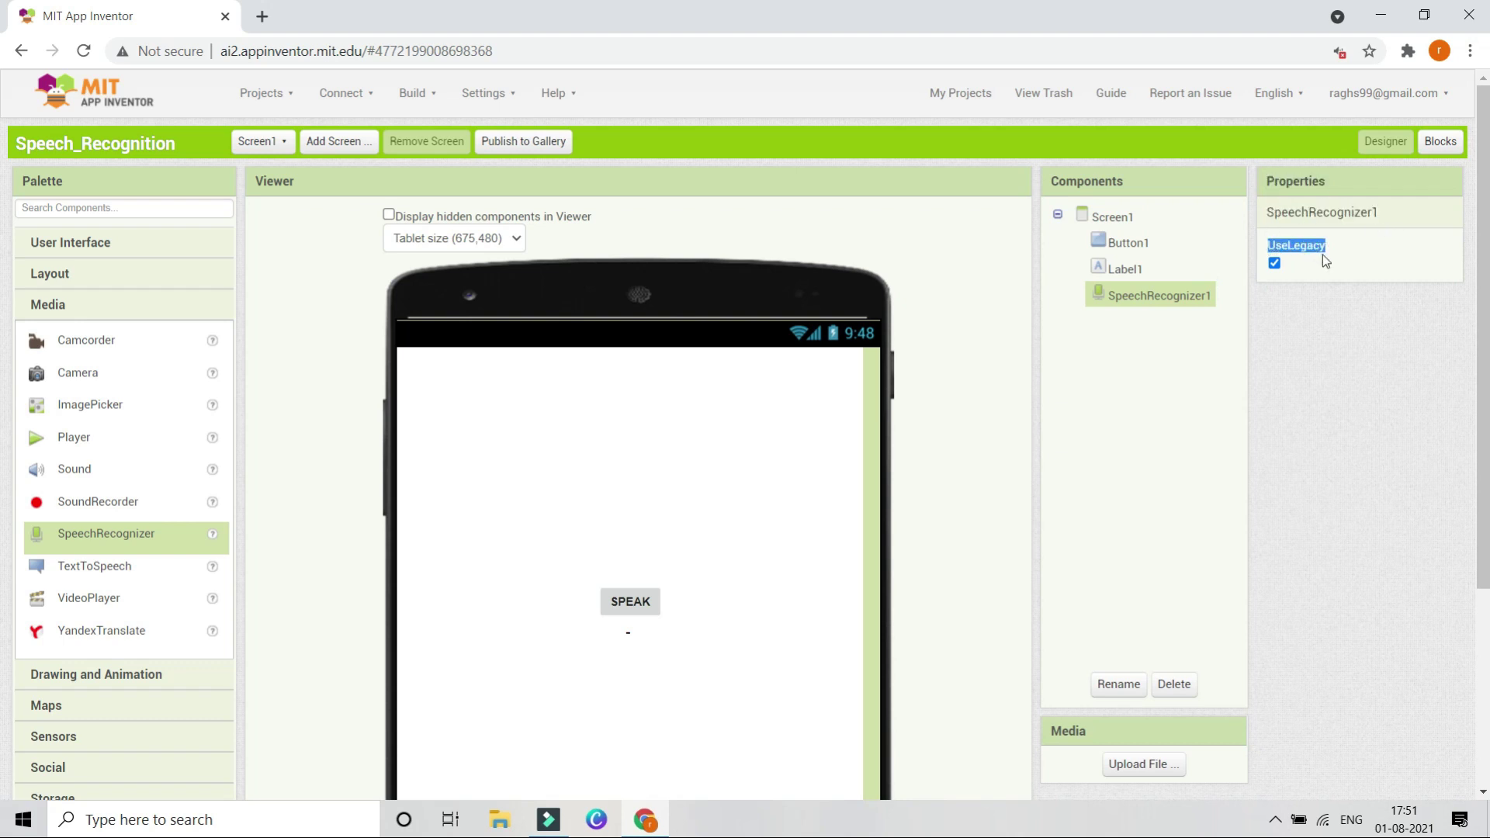
pyautogui.click(1274, 264)
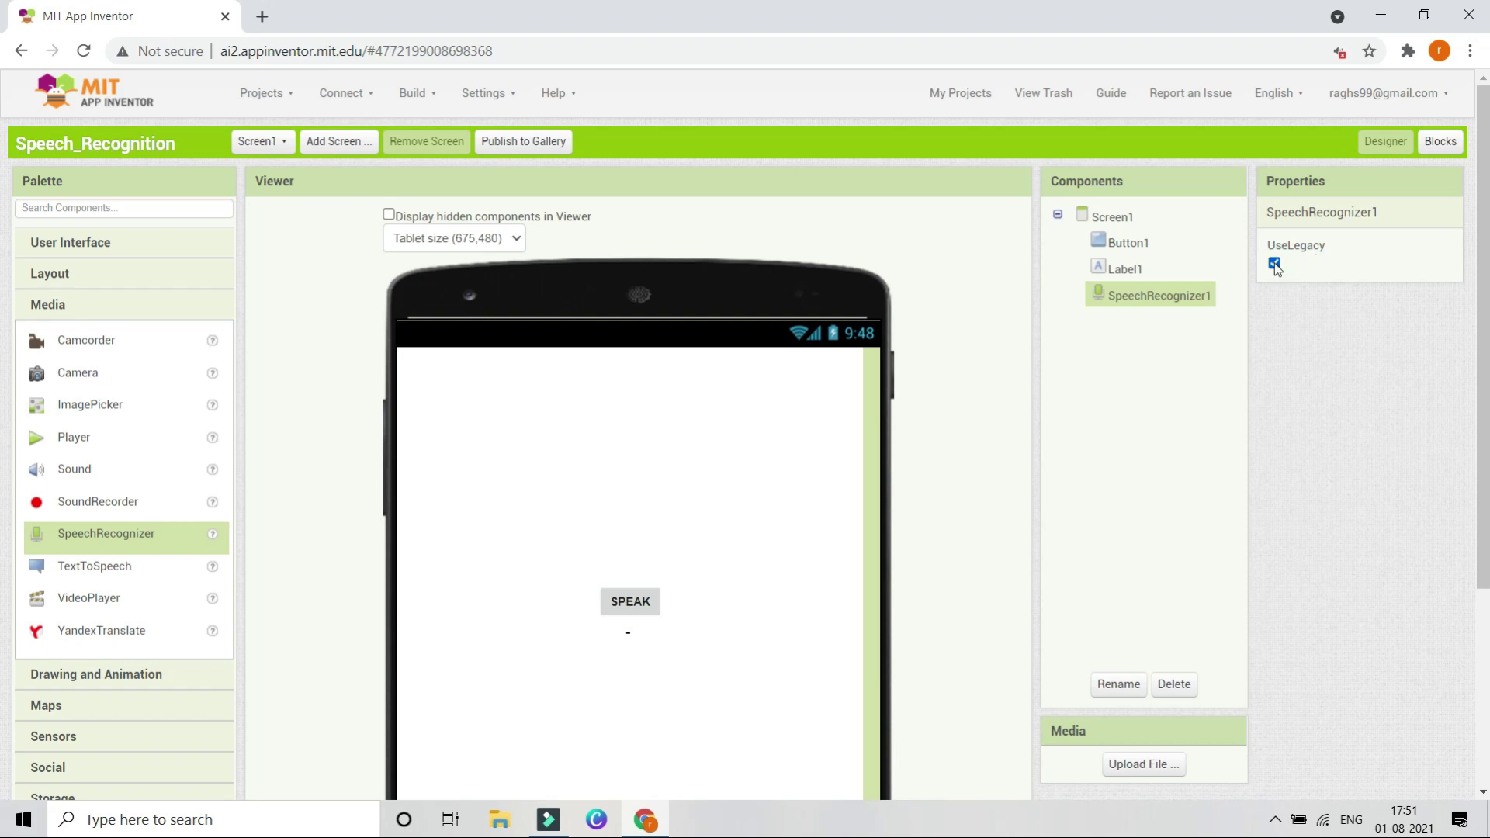